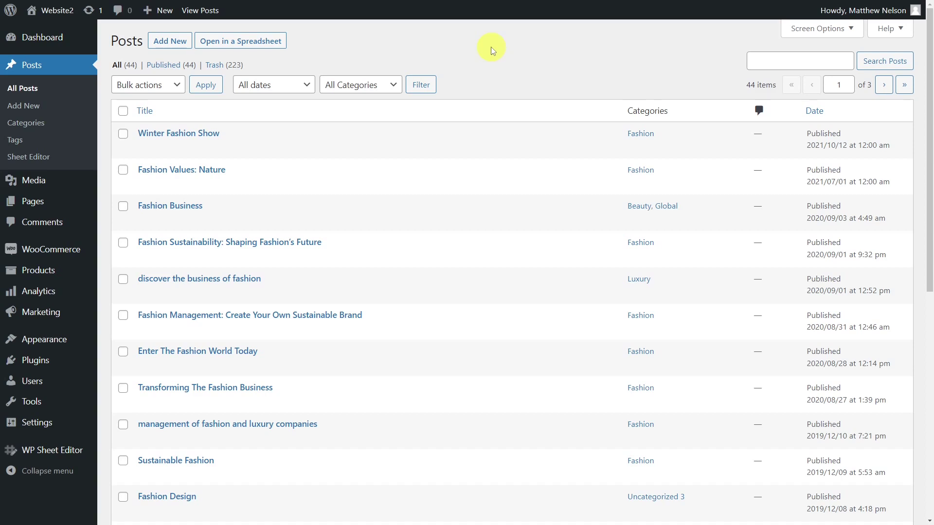
Step: Paste a Lorem ipsum paragraph as the Winter Fashion Show post's excerpt and update the post
left_click(206, 133)
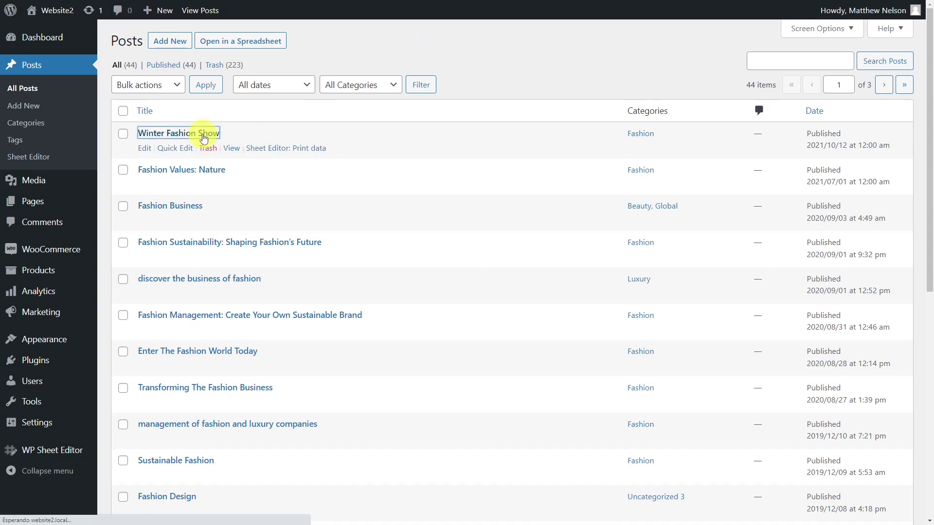
left_click(826, 477)
key("ctrl+v")
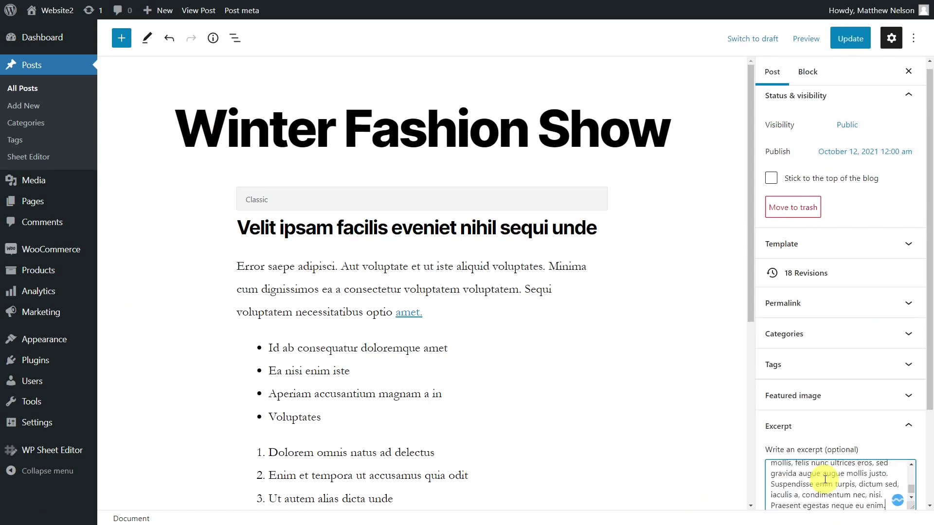
left_click(853, 40)
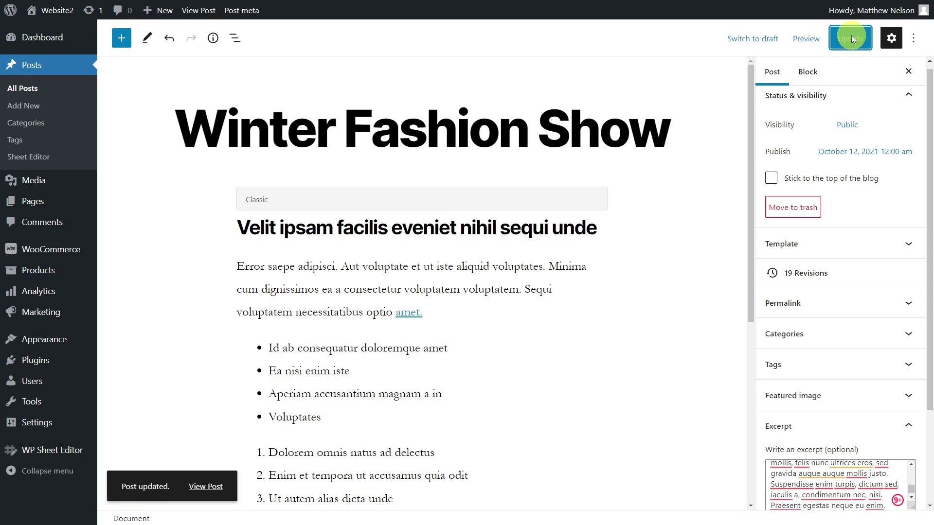
Step: Open the posts spreadsheet through WP Sheet Editor's Edit Posts
mouse_move(69, 450)
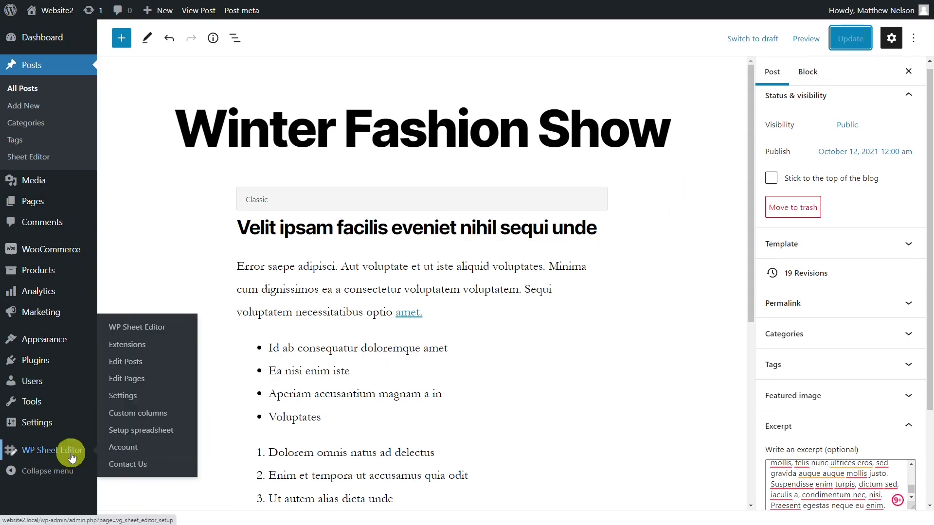
left_click(136, 361)
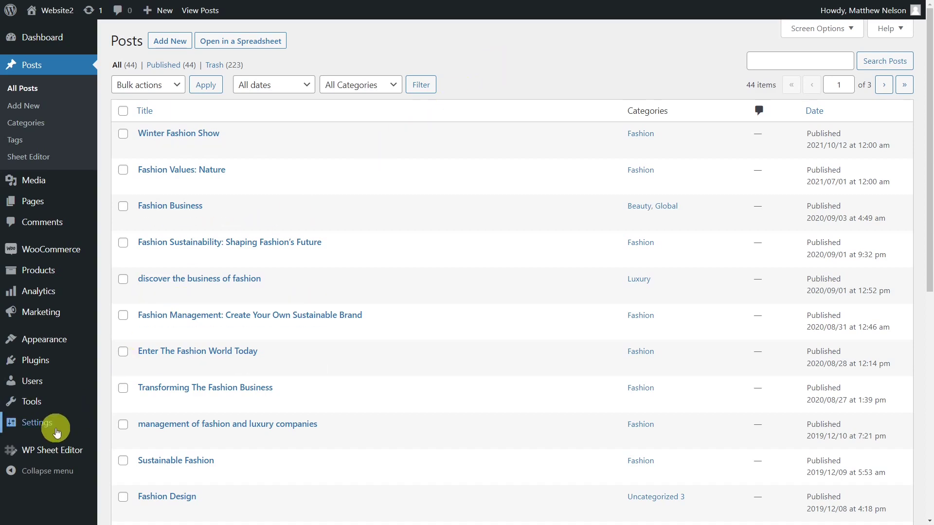
Step: Generate excerpts in Excerpt Generator with Replace, Posts and Both selected
mouse_move(50, 432)
left_click(132, 490)
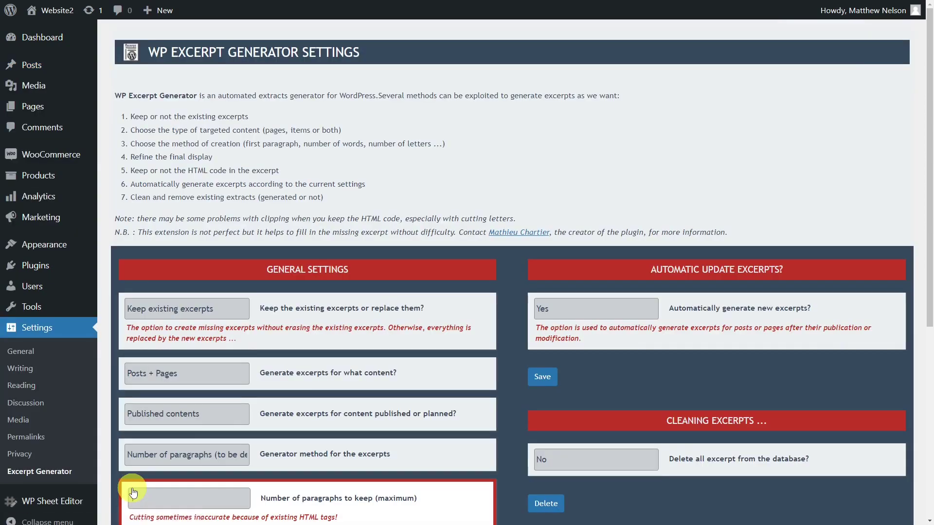
left_click(226, 308)
left_click(197, 342)
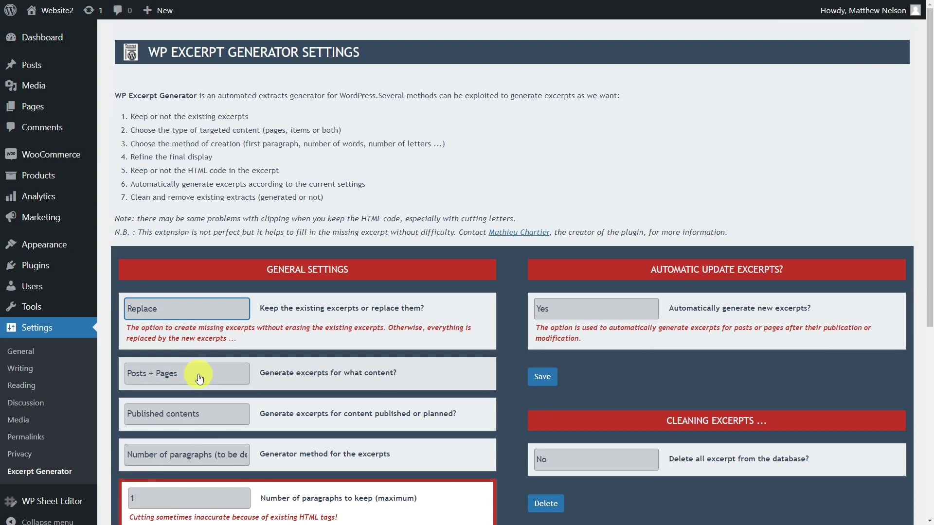
left_click(200, 381)
left_click(185, 401)
scroll(264, 345, "down", 2)
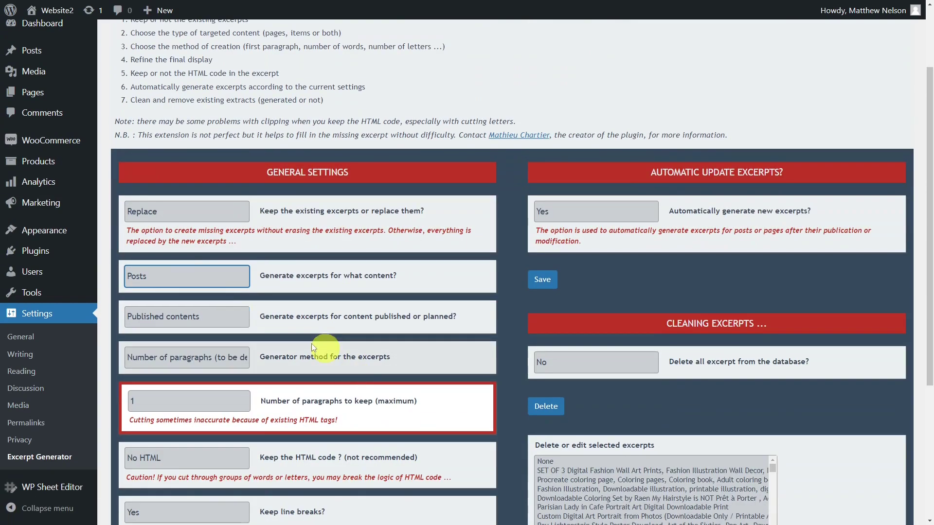
left_click(234, 320)
left_click(192, 357)
scroll(194, 358, "down", 4)
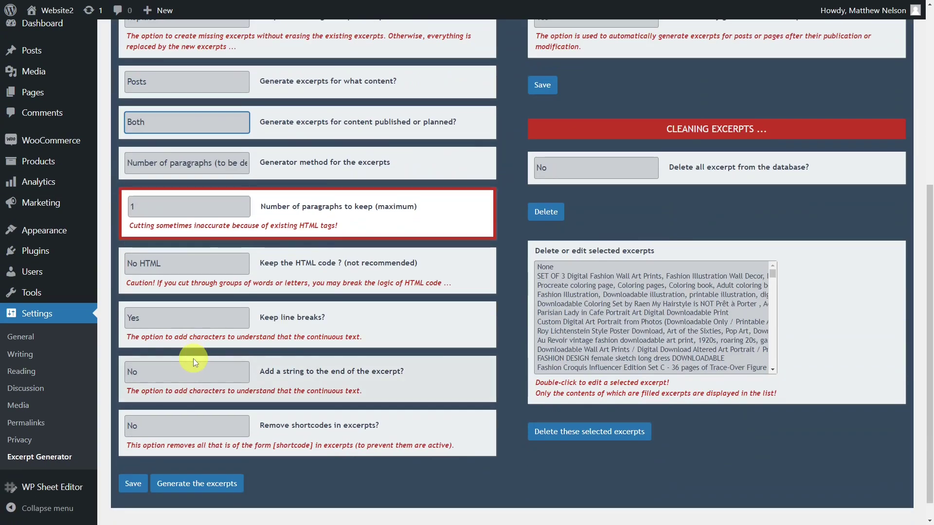
left_click(220, 484)
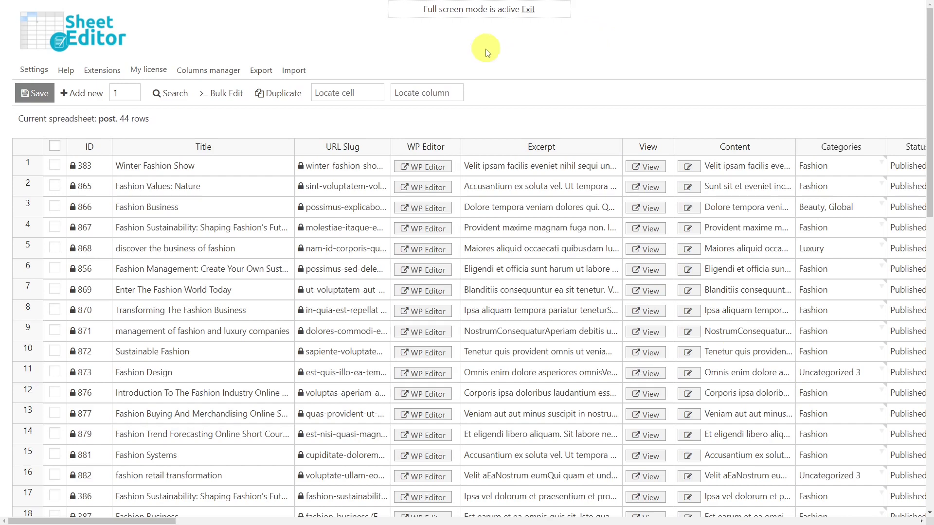
Step: Delete the last paragraph and its blank line from the Winter Fashion Show excerpt in row 1
double_click(541, 166)
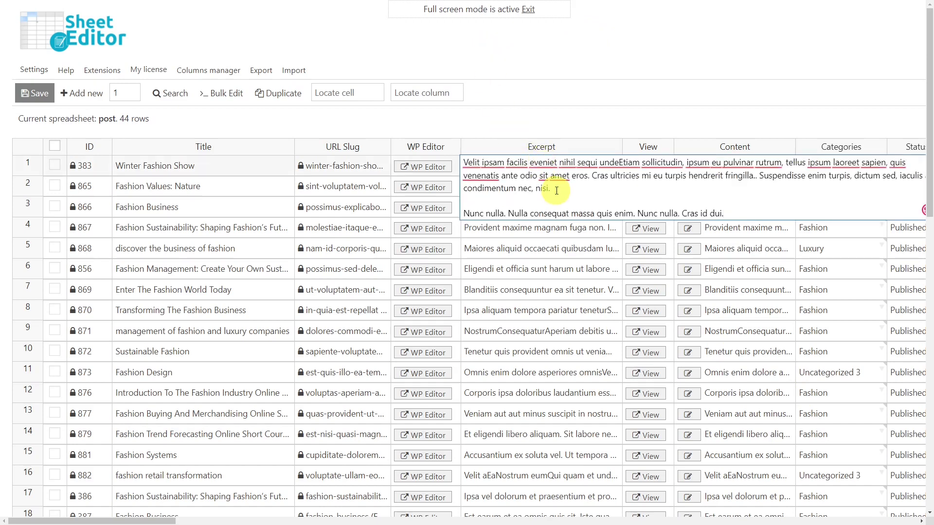
left_click_drag(724, 214, 477, 200)
key("BackSpace")
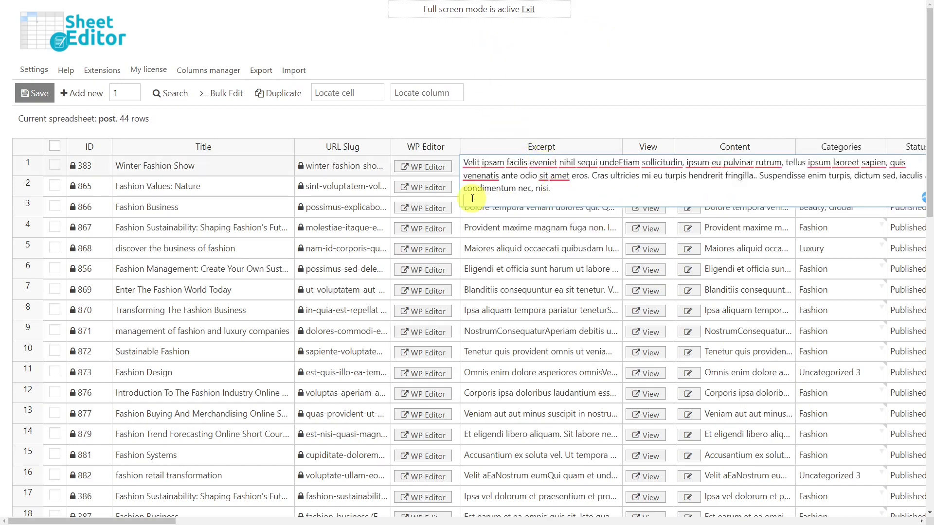
key("BackSpace")
key("BackSpace")
left_click(502, 127)
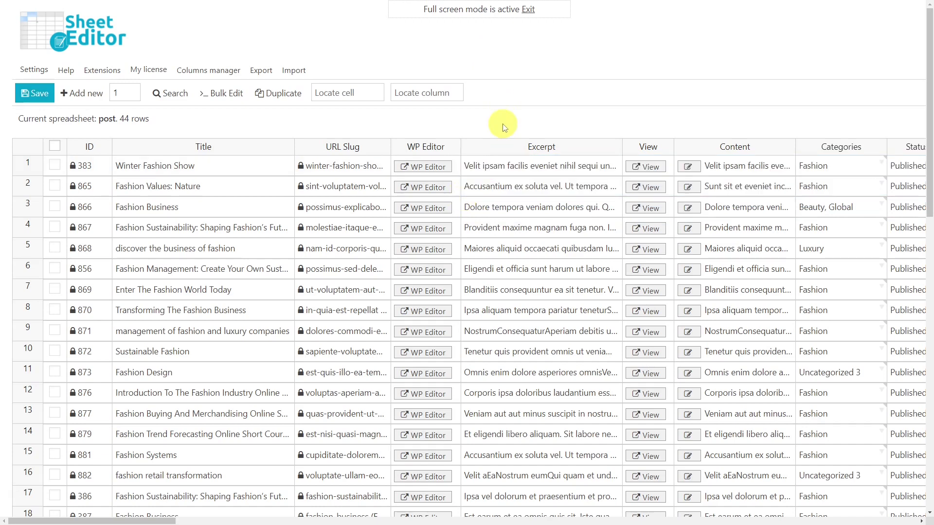
Step: Edit the excerpts in rows 2 and 17 to include 'quick' and save the sheet
left_click(519, 196)
left_click(541, 503)
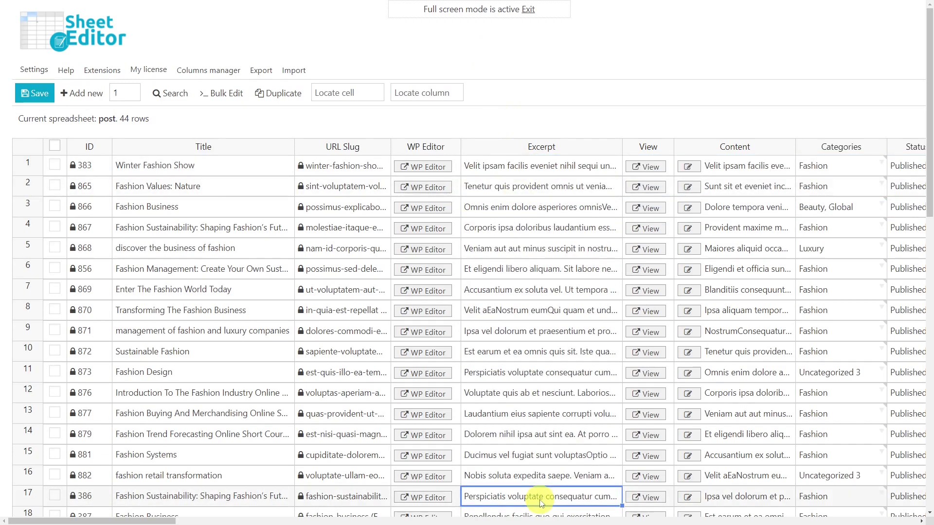
left_click(35, 95)
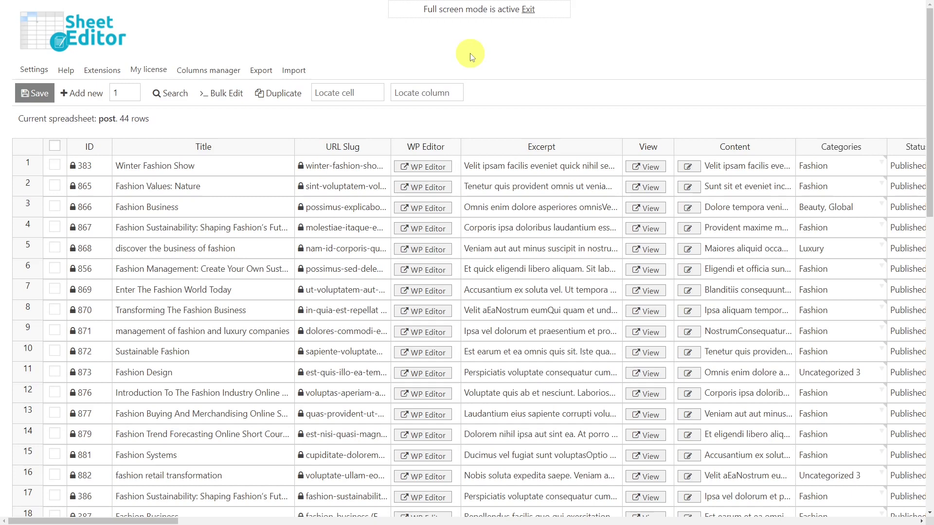
Step: Run an advanced search with Excerpt CONTAINS 'quick' to show 26 of 44 posts
left_click(169, 93)
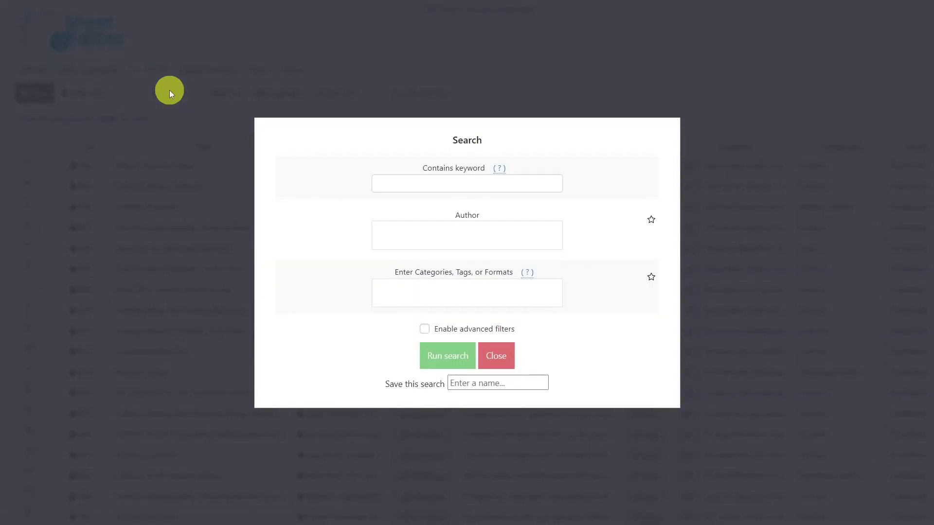
left_click(425, 329)
left_click(334, 303)
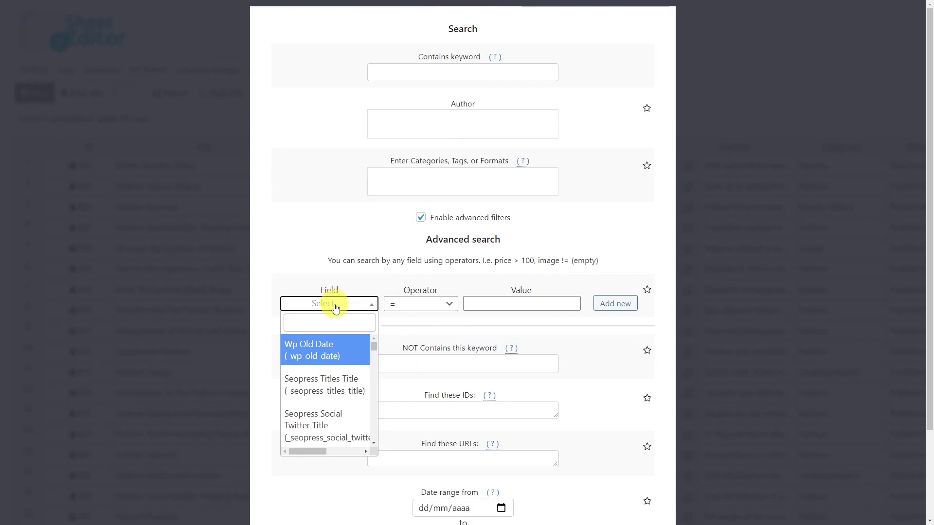
type("exc")
left_click(328, 344)
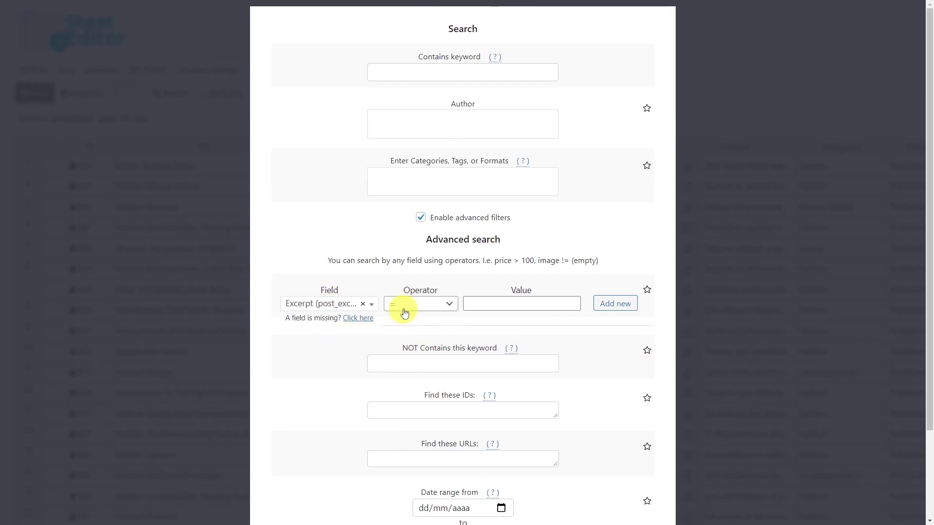
left_click(404, 304)
left_click(408, 403)
left_click(480, 305)
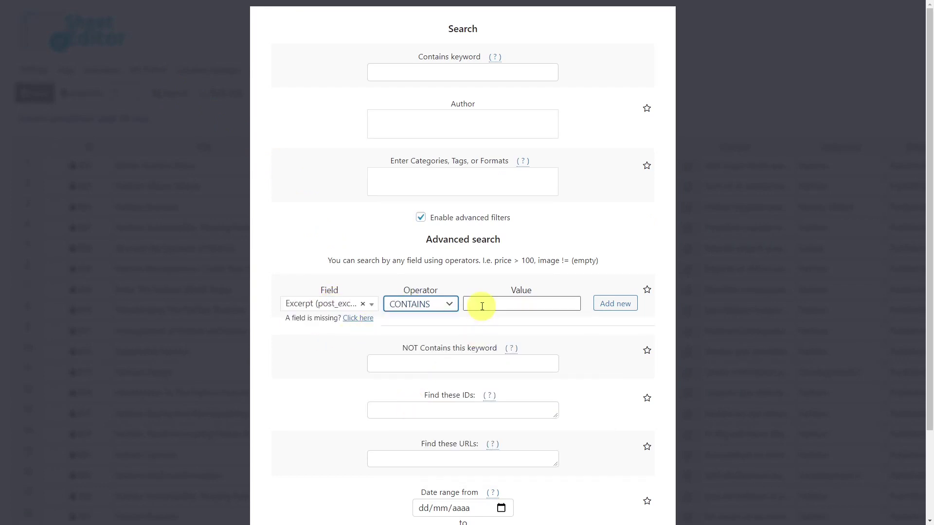
type("quick")
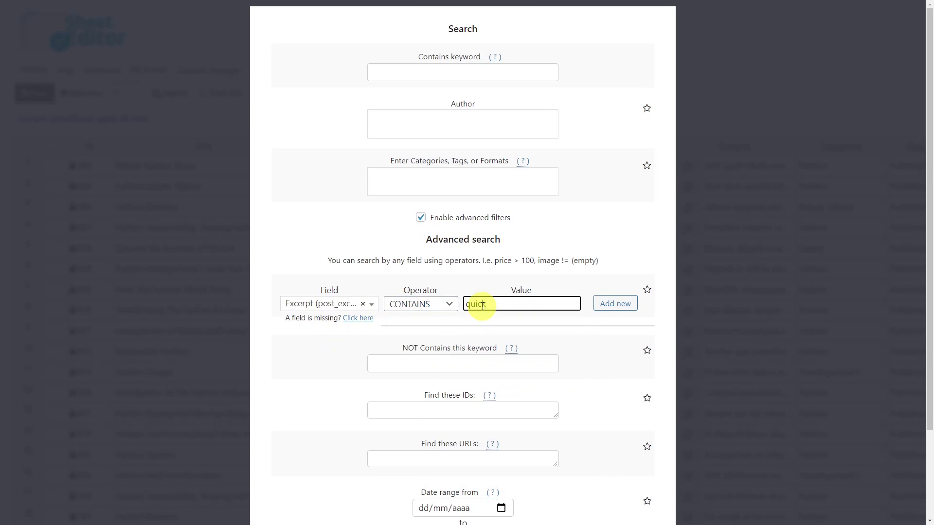
scroll(466, 335, "down", 1)
scroll(466, 336, "down", 2)
left_click(448, 467)
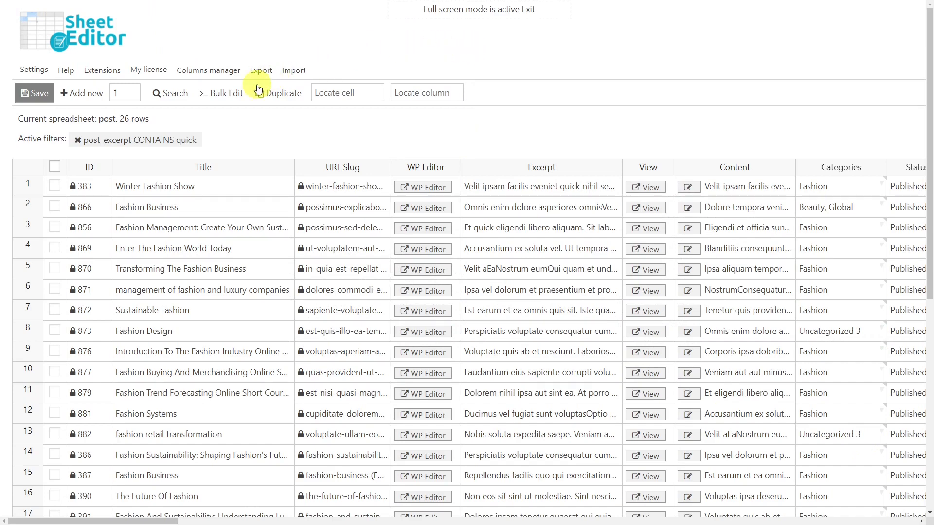
Step: Start a bulk edit of all rows in the current search, targeting the Excerpt field
left_click(235, 92)
left_click(236, 93)
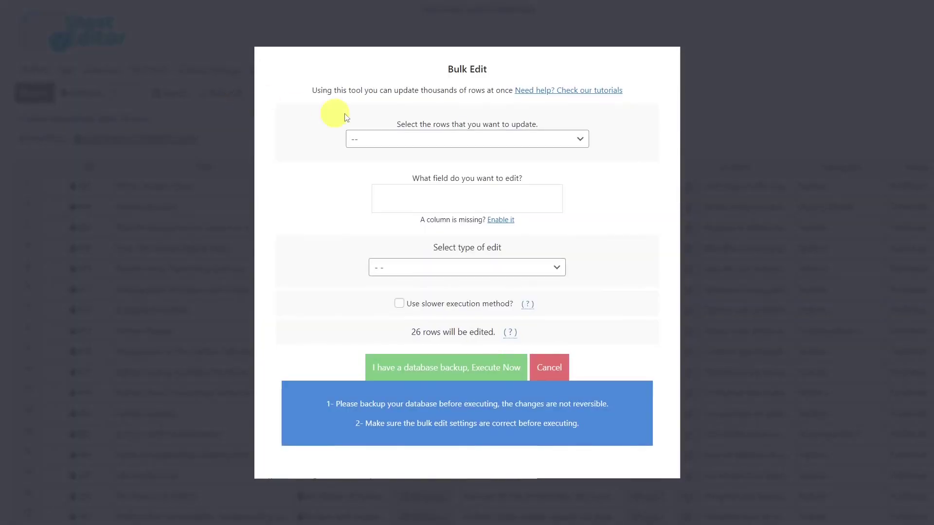
left_click(475, 145)
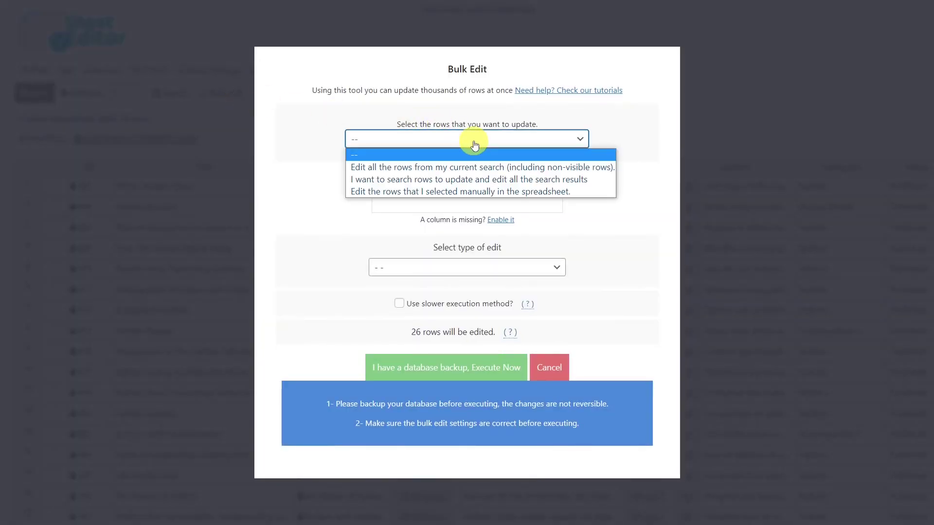
left_click(460, 167)
left_click(451, 196)
type("ex")
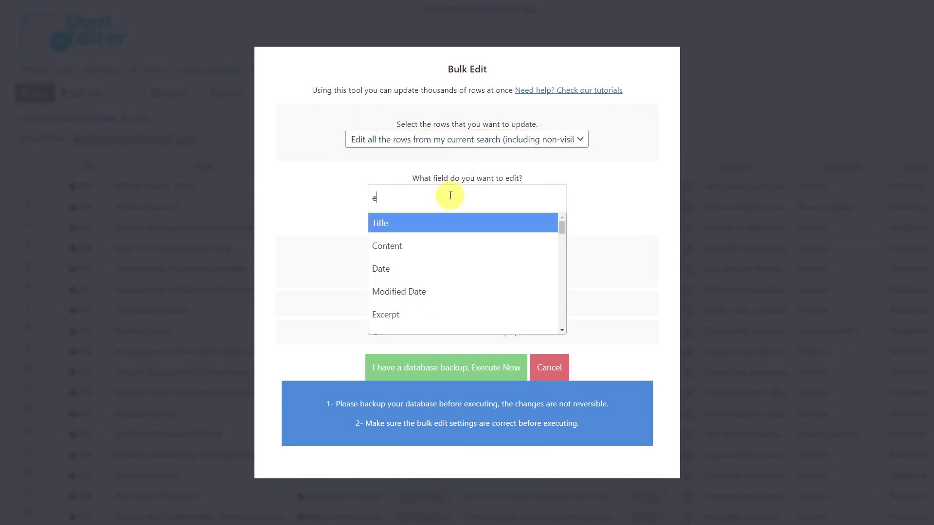
left_click(434, 226)
Step: Replace 'quick' with 'fast' in the excerpts of all 26 filtered posts
left_click(434, 278)
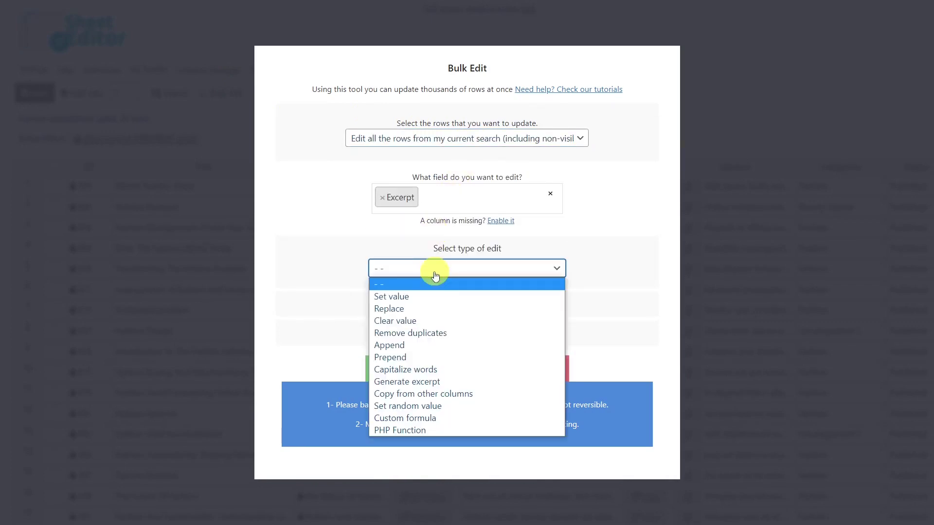
left_click(402, 311)
left_click(411, 283)
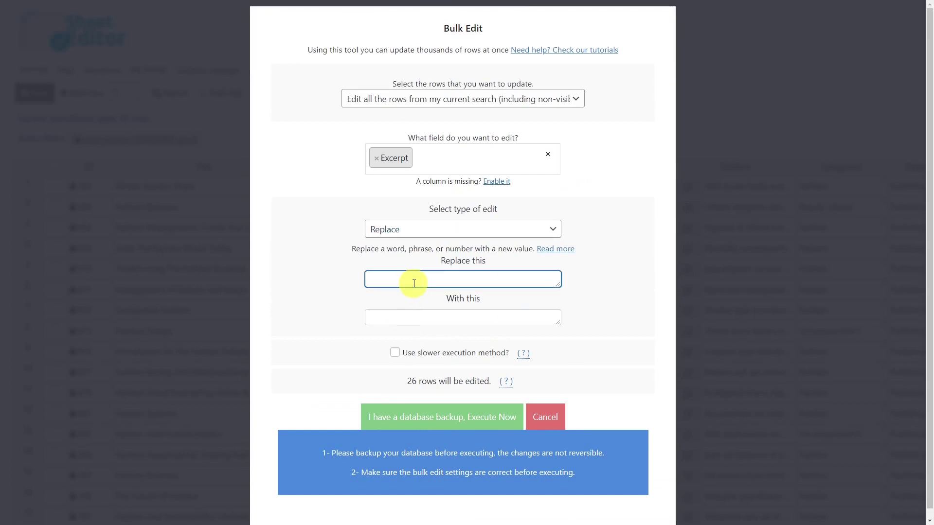
type("quick")
left_click(401, 324)
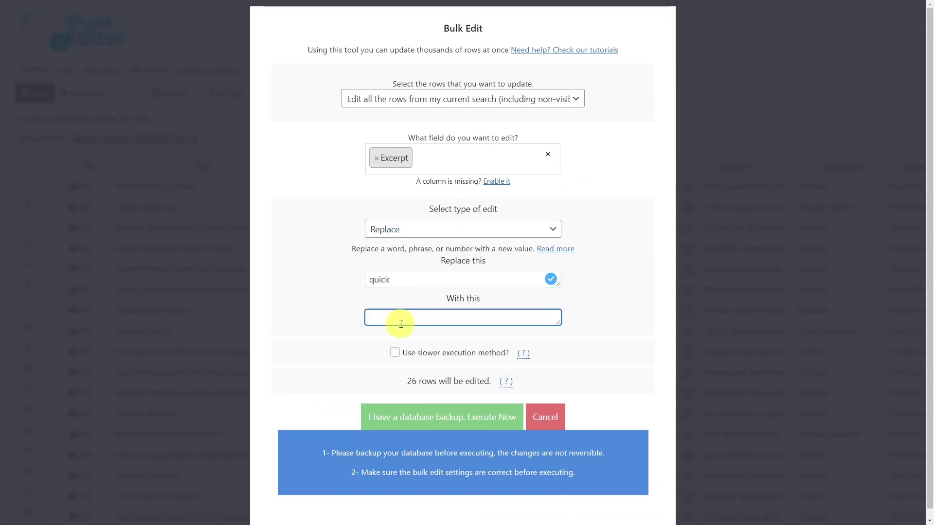
type("fast")
left_click(434, 417)
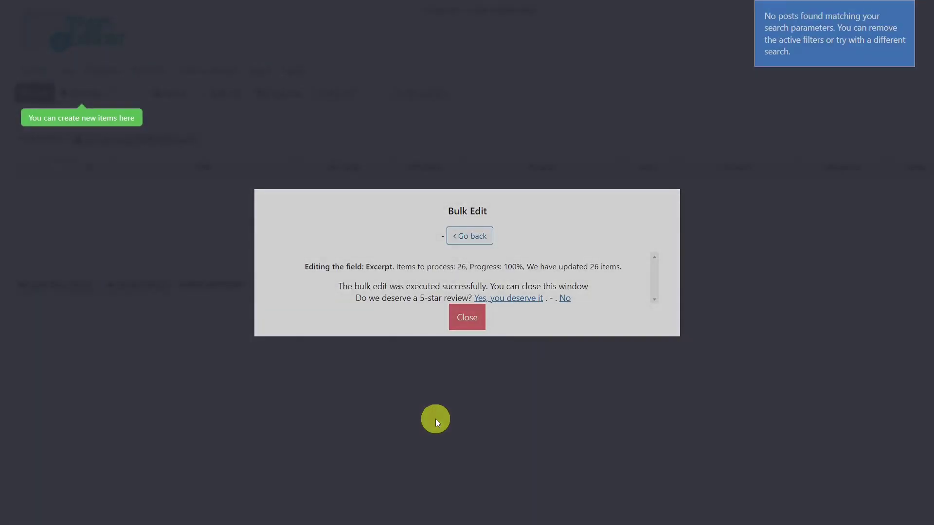
left_click(466, 317)
Step: Change the excerpt search value to 'fast' and rerun the search
left_click(177, 99)
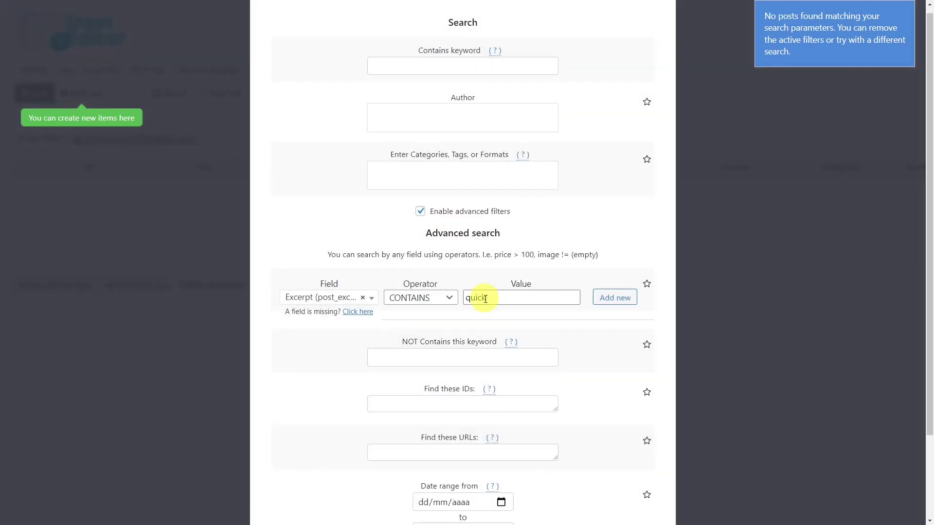
key("ctrl+a")
type("fast")
scroll(424, 309, "down", 2)
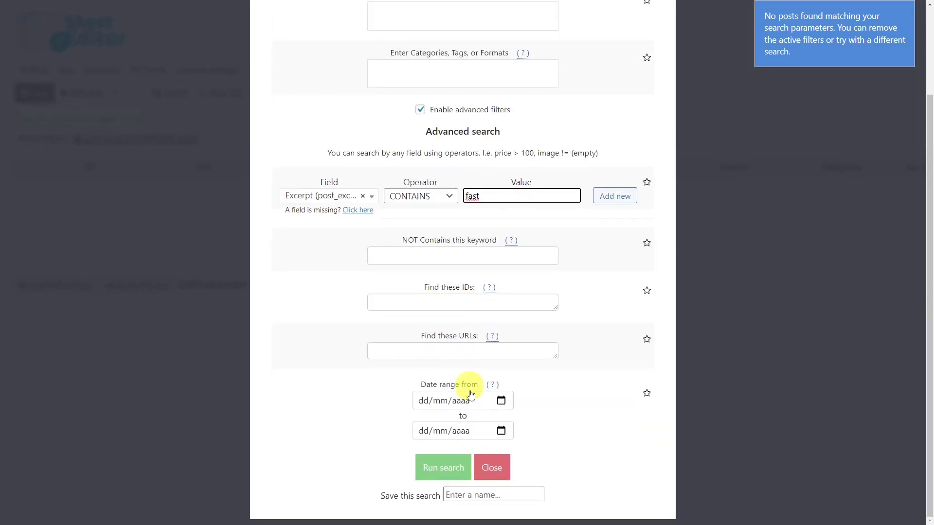
left_click(444, 468)
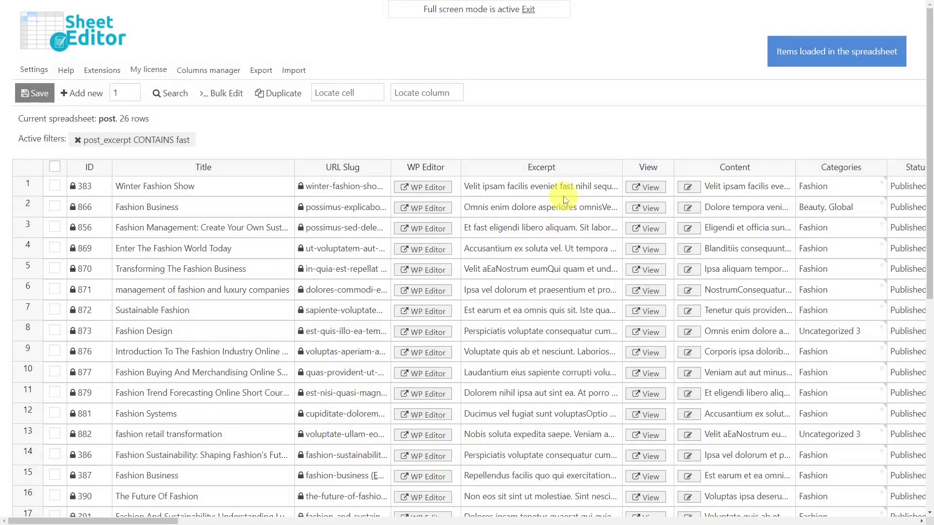